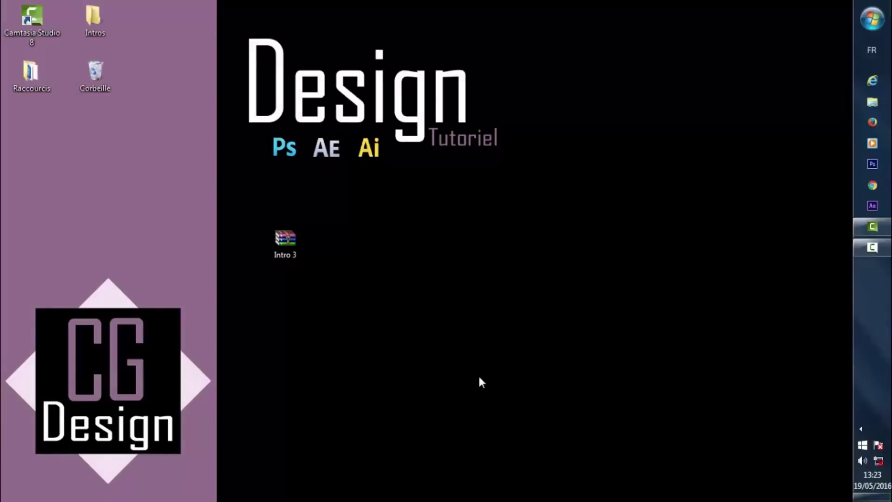
Step: Extract the Intro 3 archive into a folder beside it and open Intro 3.aep in After Effects
right_click(285, 240)
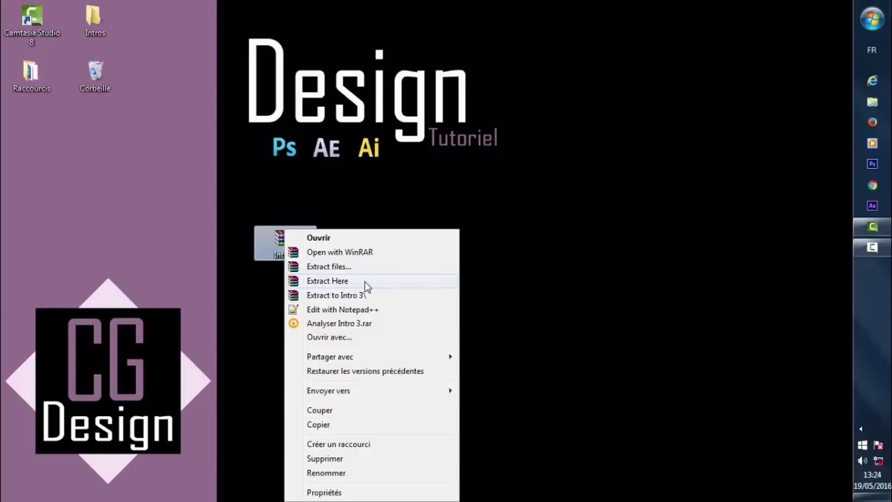
click(353, 282)
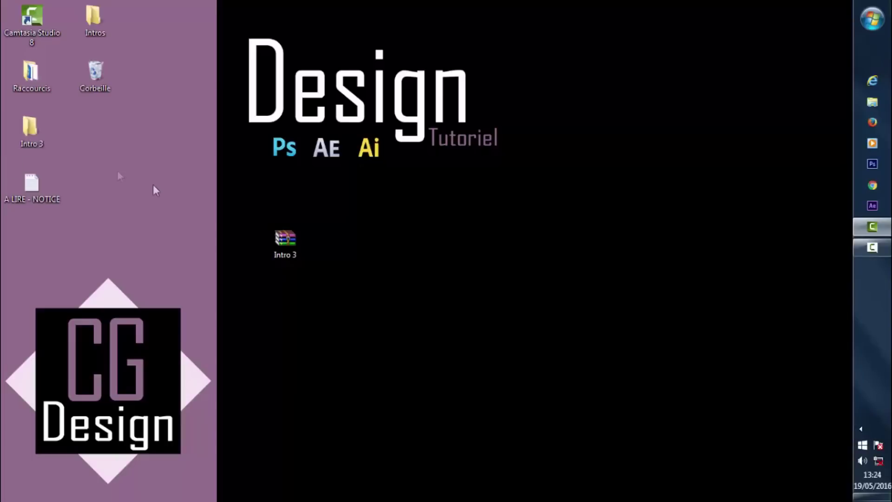
drag(30, 131, 357, 270)
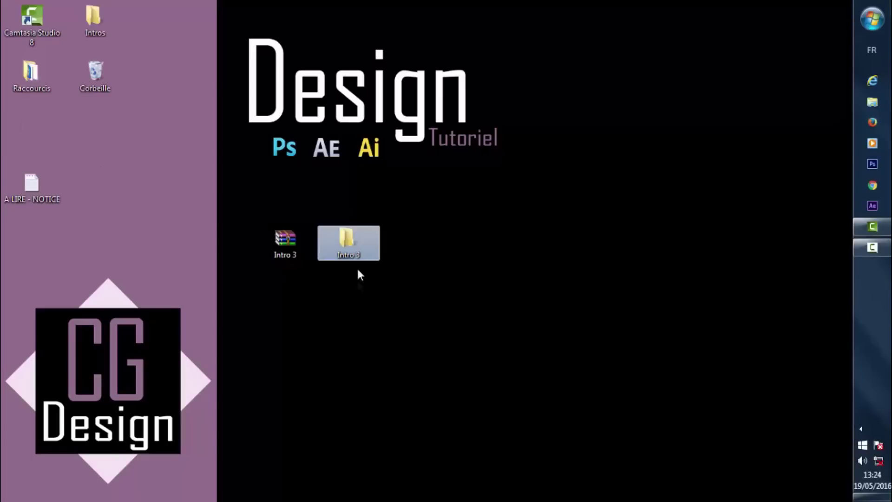
double_click(353, 241)
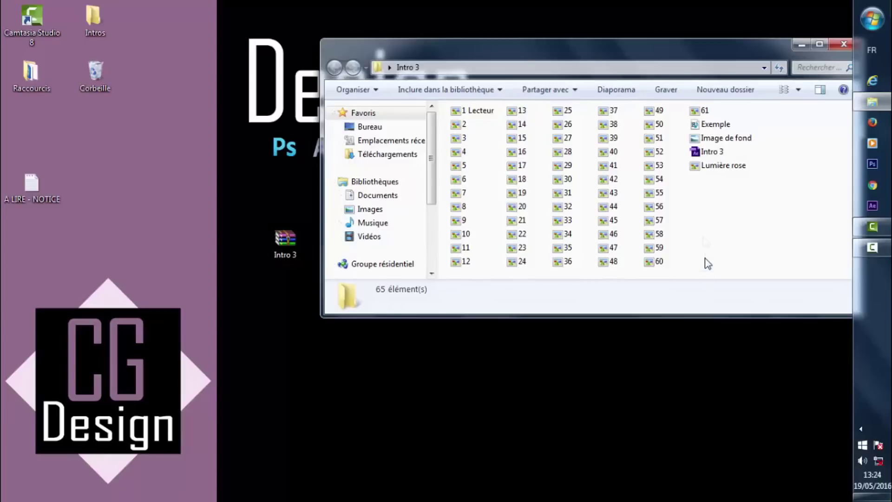
click(714, 152)
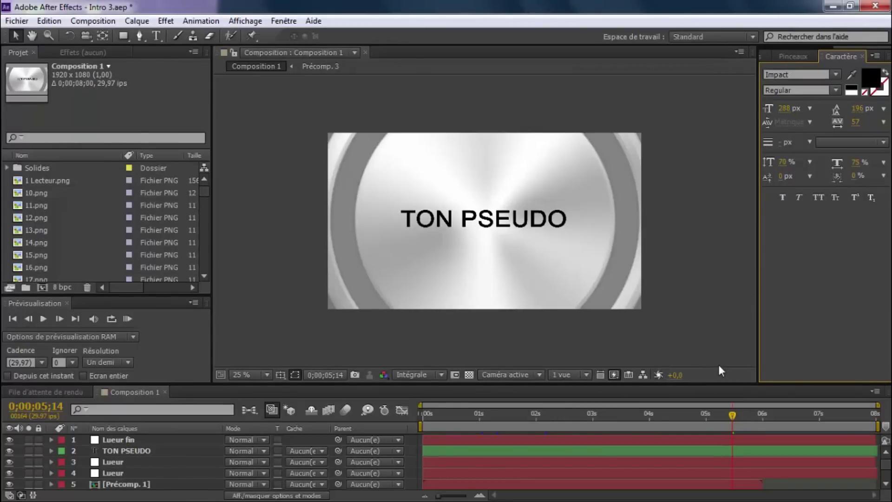
drag(701, 417, 743, 421)
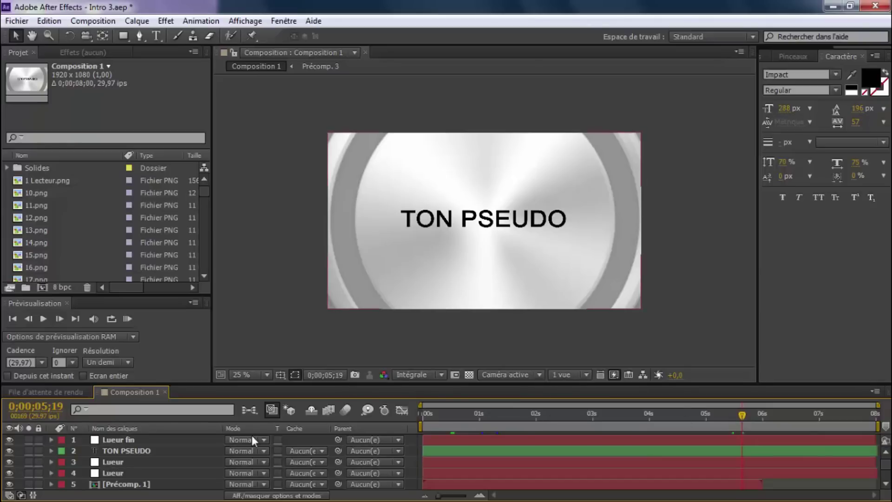
click(126, 452)
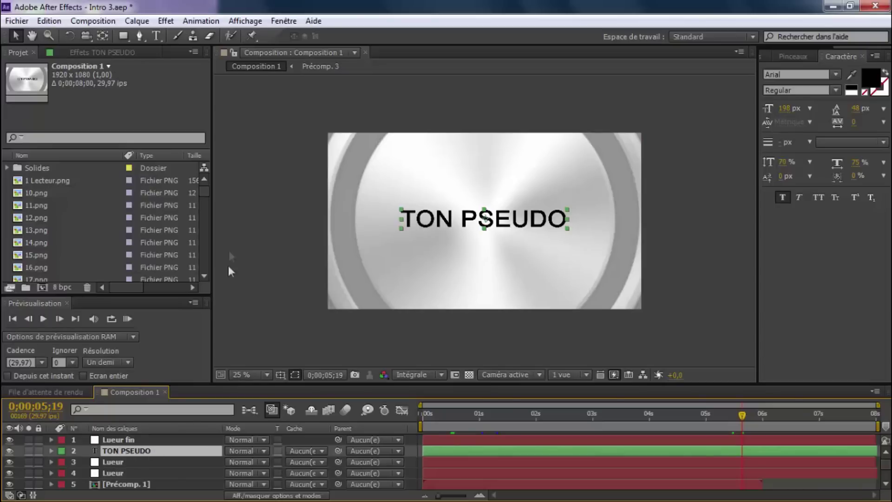
Step: Replace the TON PSEUDO title text with CRISTELL
click(157, 36)
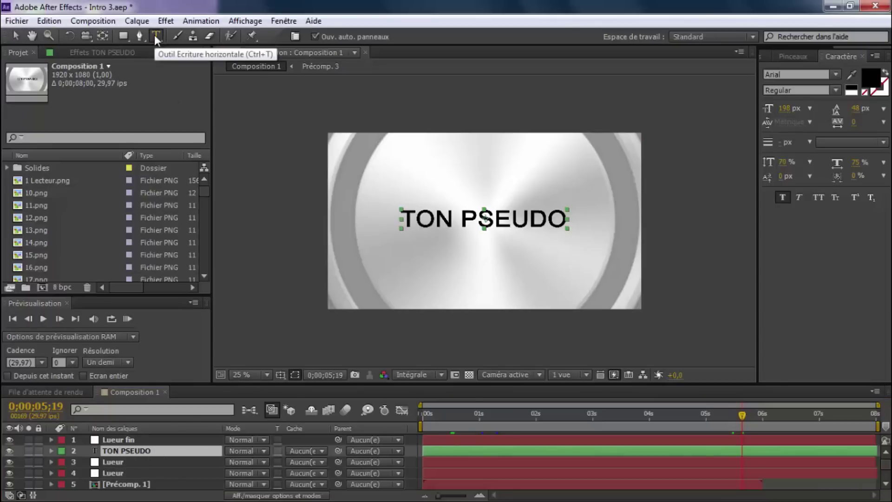
click(416, 218)
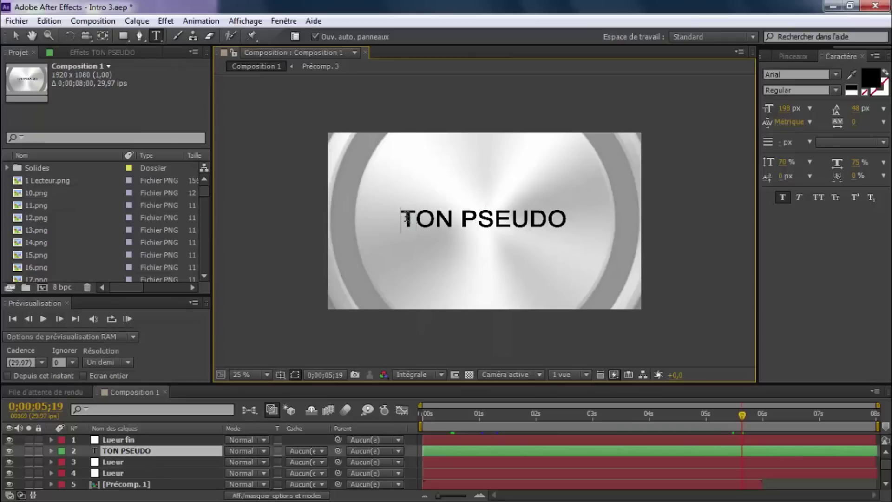
drag(406, 218, 565, 218)
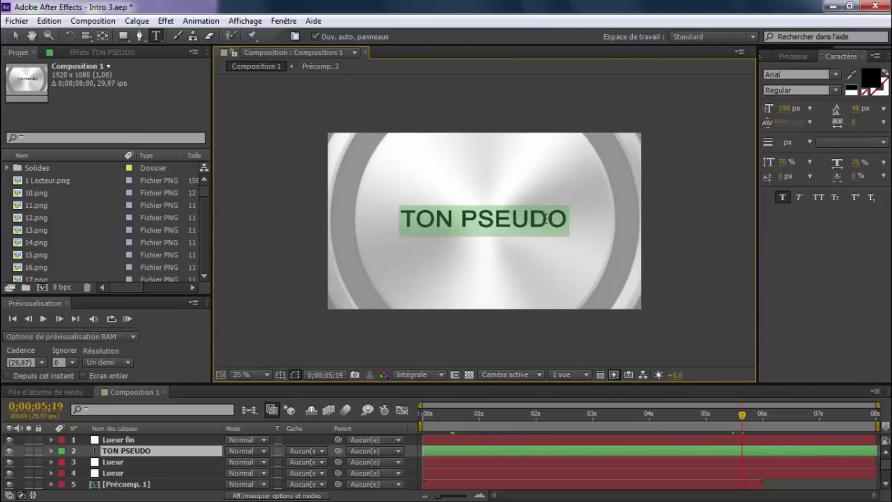
text(CRIST     ELL)
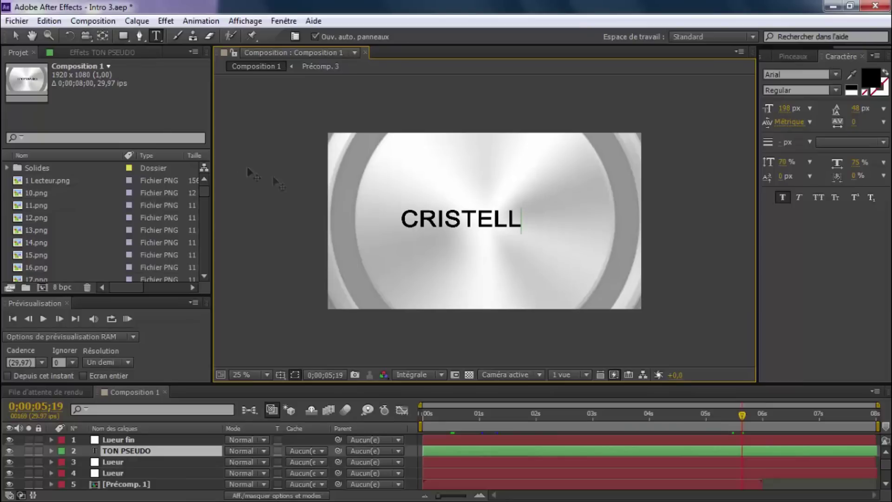
click(15, 36)
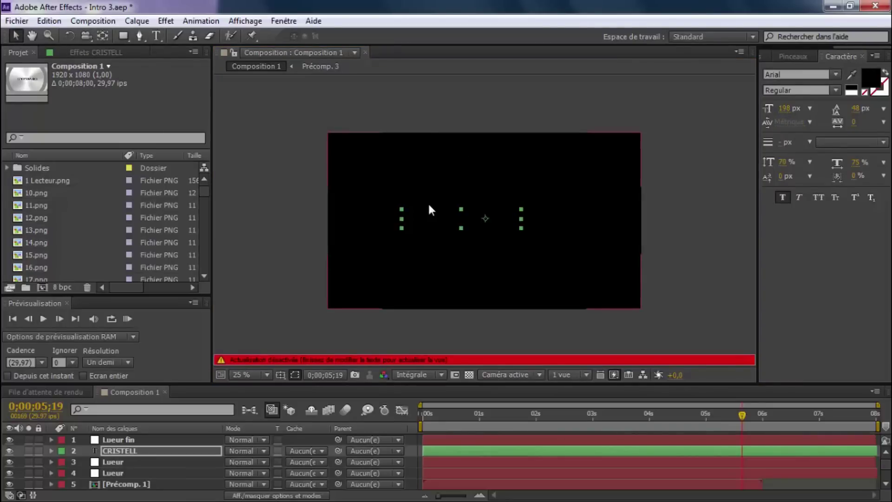
Step: Nudge the CRISTELL title toward the disc centre and switch its font to Agency FB
key(Caps_Lock)
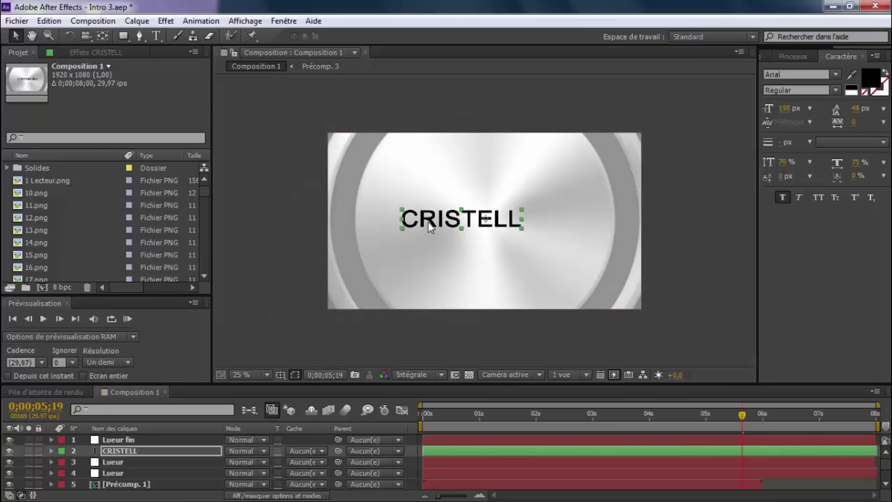
drag(430, 223, 456, 221)
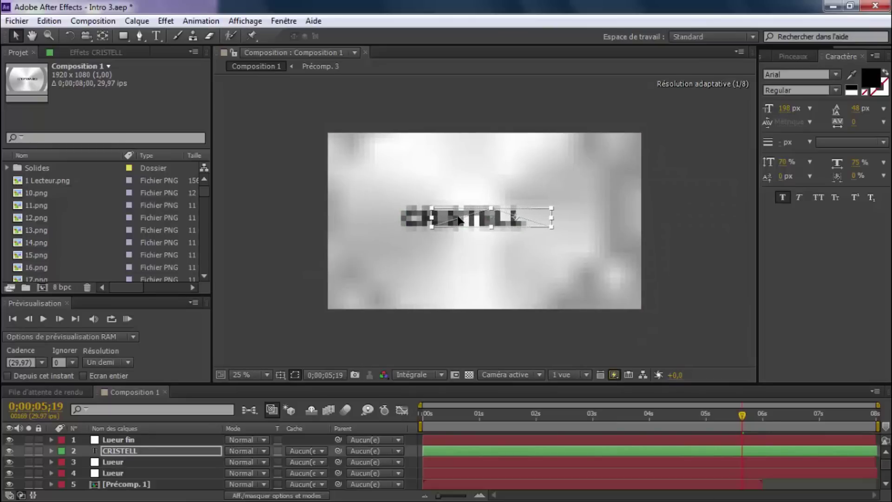
key(Caps_Lock)
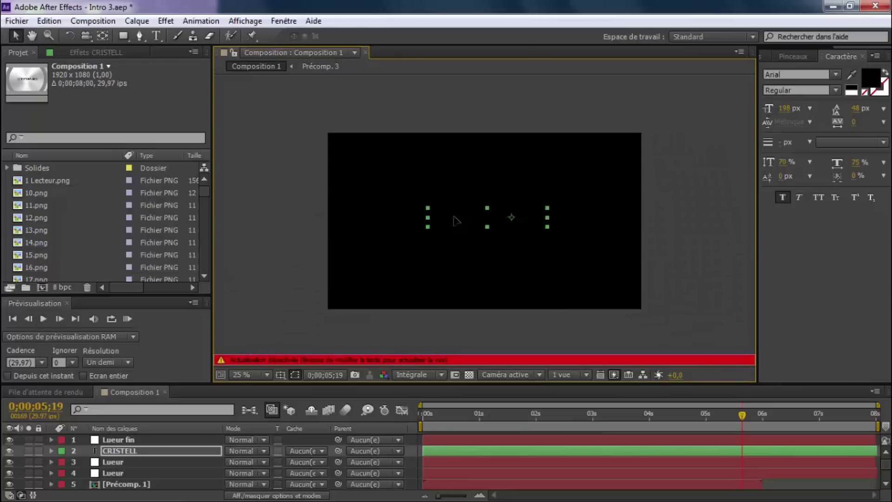
drag(498, 218, 495, 217)
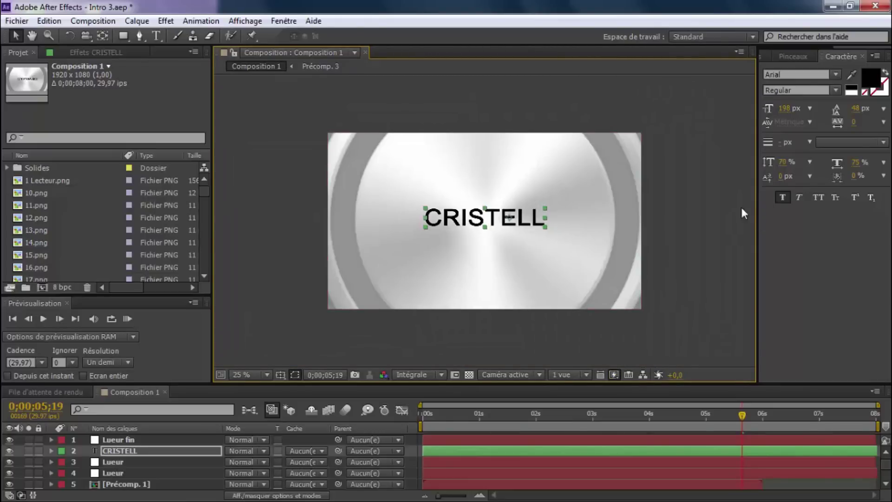
click(835, 76)
Step: Enlarge the Agency FB CRISTELL title from 198 px to 311 px and recentre it on the disc
click(794, 88)
click(696, 214)
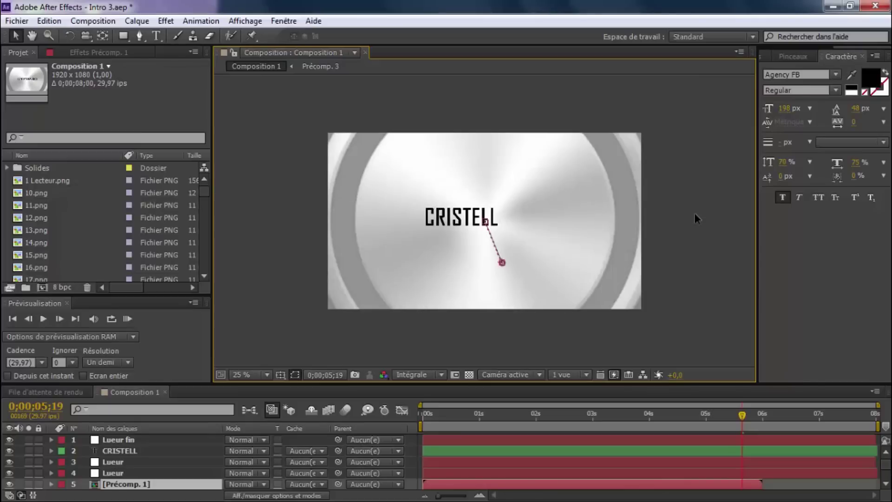
click(458, 220)
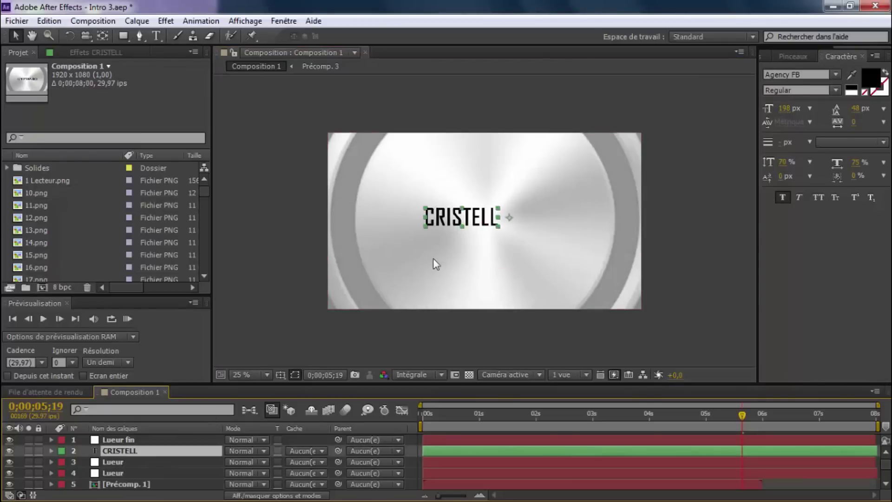
drag(453, 221, 474, 221)
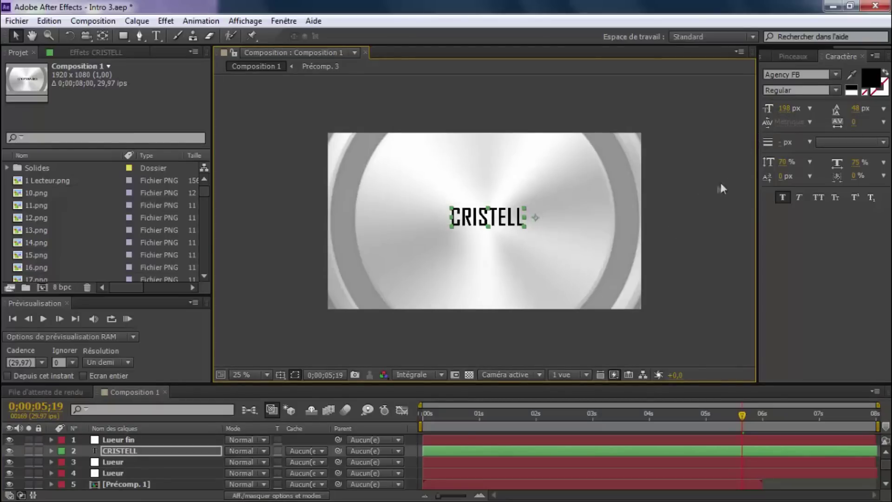
drag(783, 109, 857, 110)
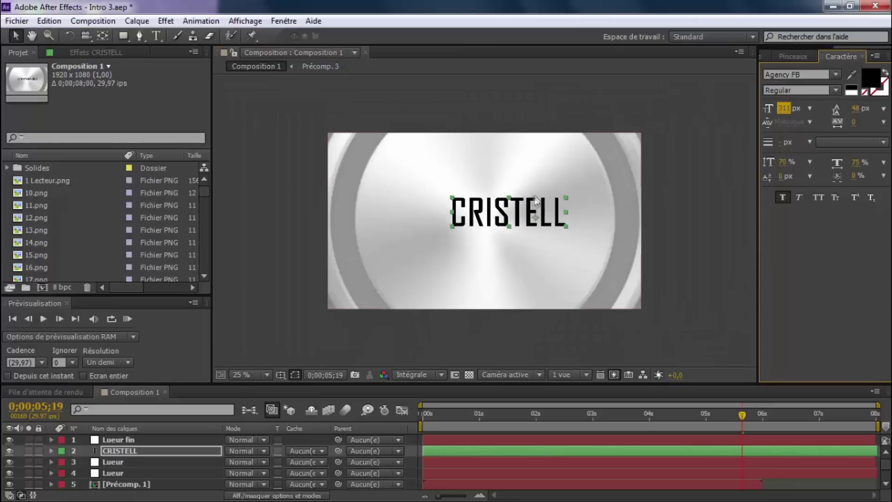
drag(494, 217, 484, 222)
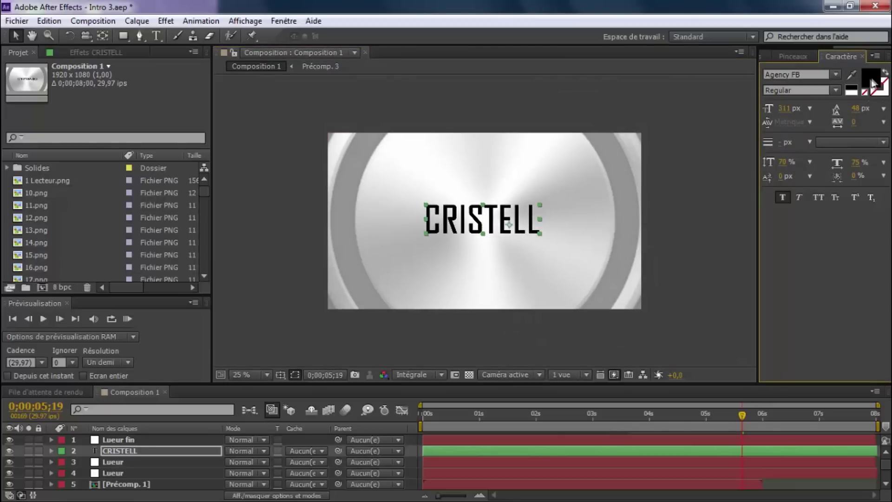
Step: Colour the CRISTELL title magenta
click(870, 80)
click(195, 308)
click(156, 289)
click(298, 290)
Step: Add a 'Design Tutoriel' line under CRISTELL, adjust the line spacing, and preview the intro
key(Return)
text(Design Tutoriel)
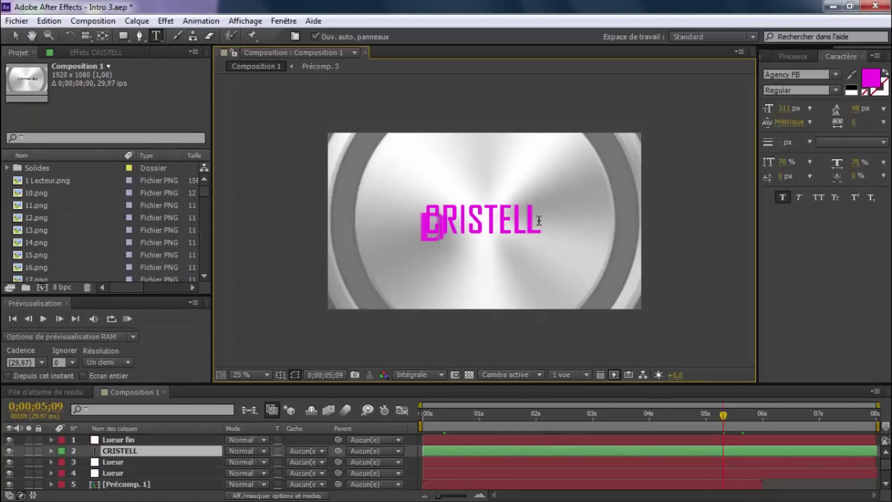
mouse_move(857, 112)
mouse_down()
mouse_move(889, 109)
mouse_move(865, 109)
mouse_up()
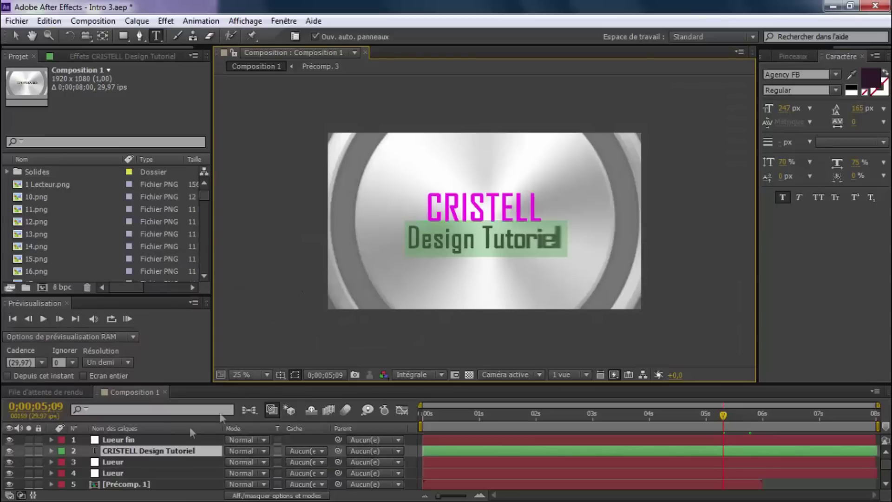
click(19, 451)
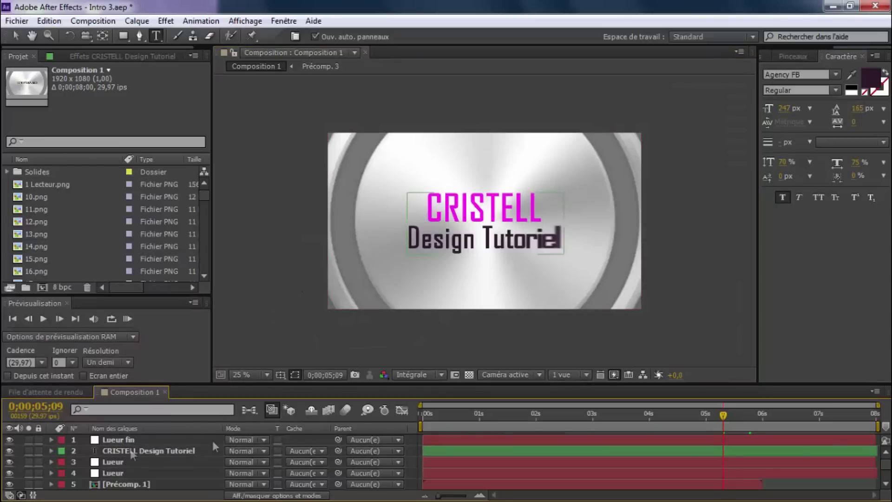
key(KP_0)
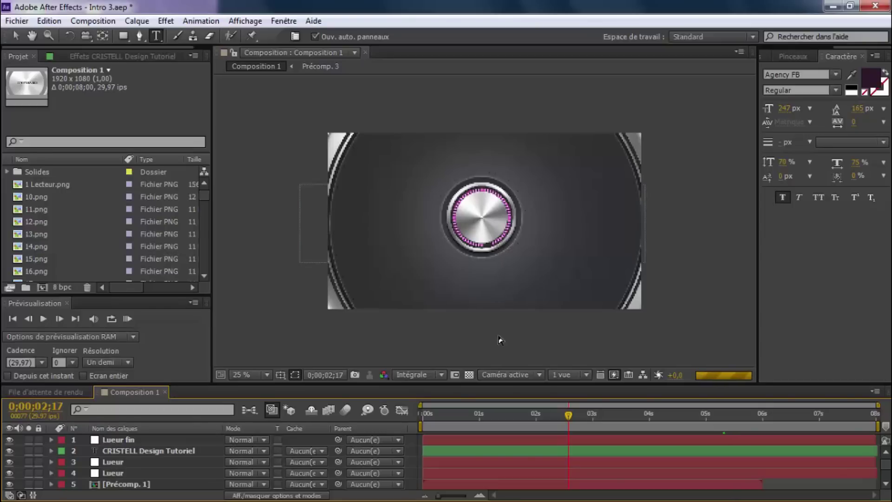
key(period)
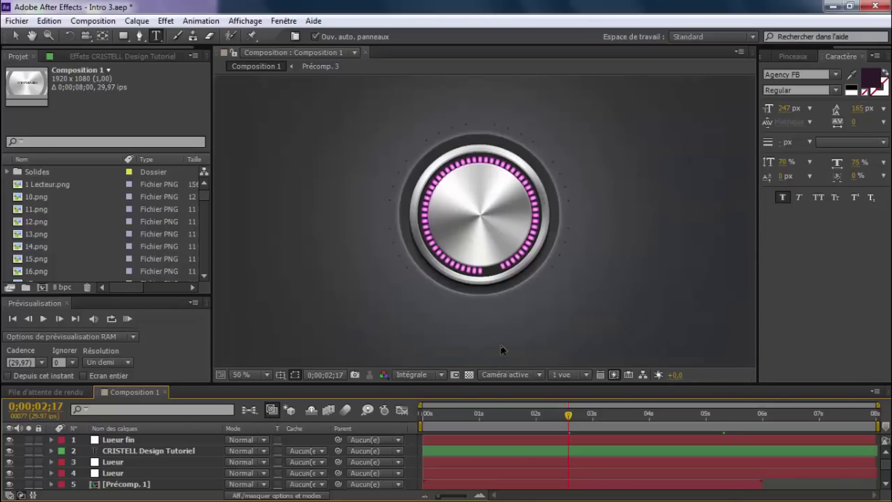
Step: Select Précomp. 1, search the effects for 'dégradé' and apply the Dégradé effect
key(v)
key(shift+slash)
click(124, 485)
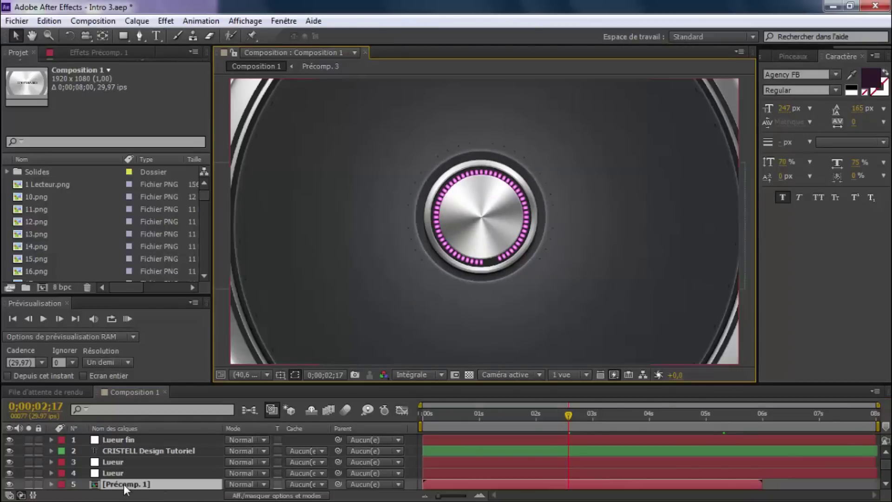
scroll(134, 483, down, 3)
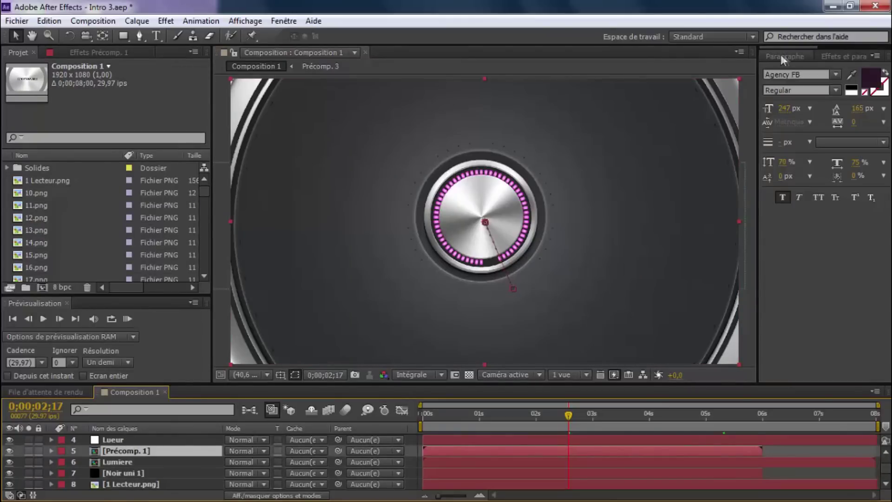
click(833, 57)
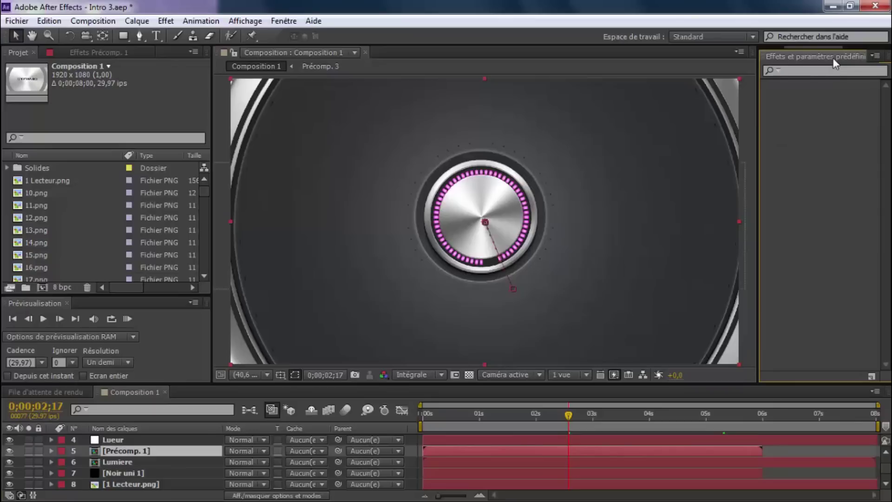
click(806, 70)
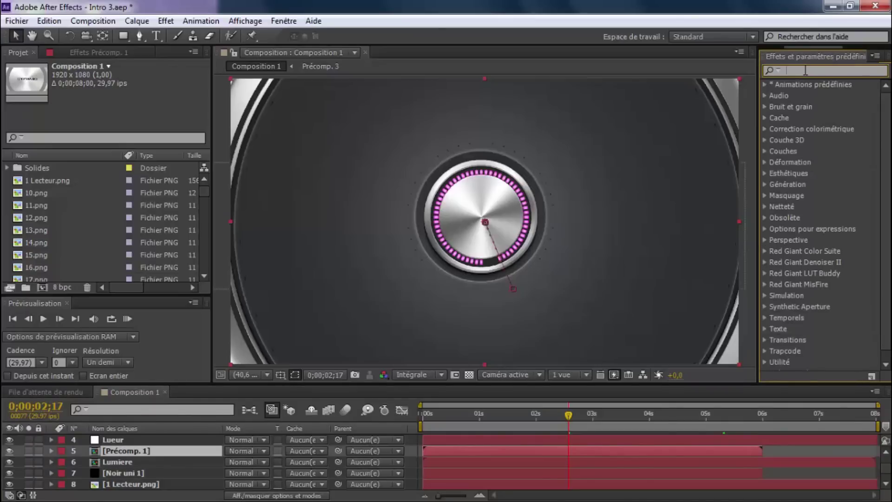
text(dégradé)
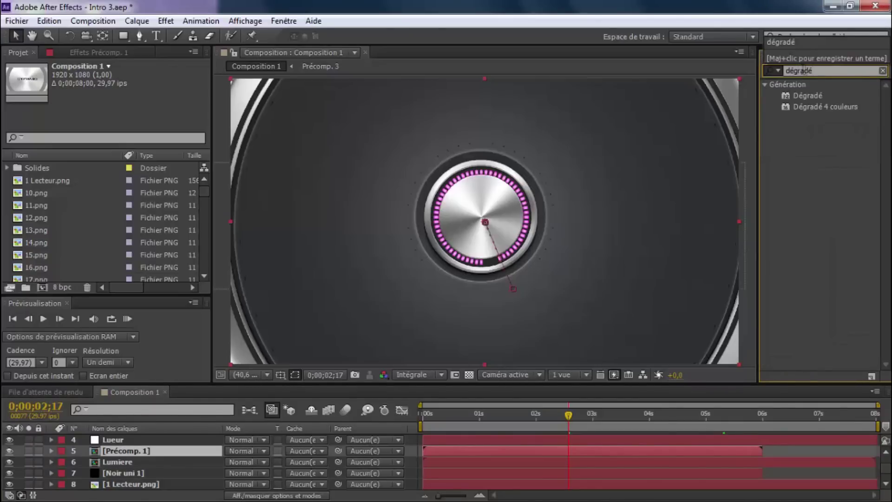
double_click(802, 95)
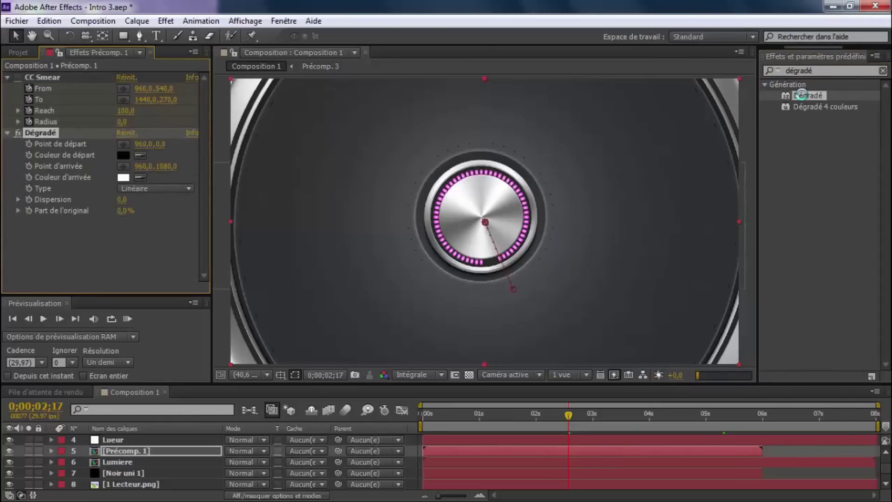
Step: Set the Dégradé end colour (Couleur d'arrivée) to bright cyan
click(124, 177)
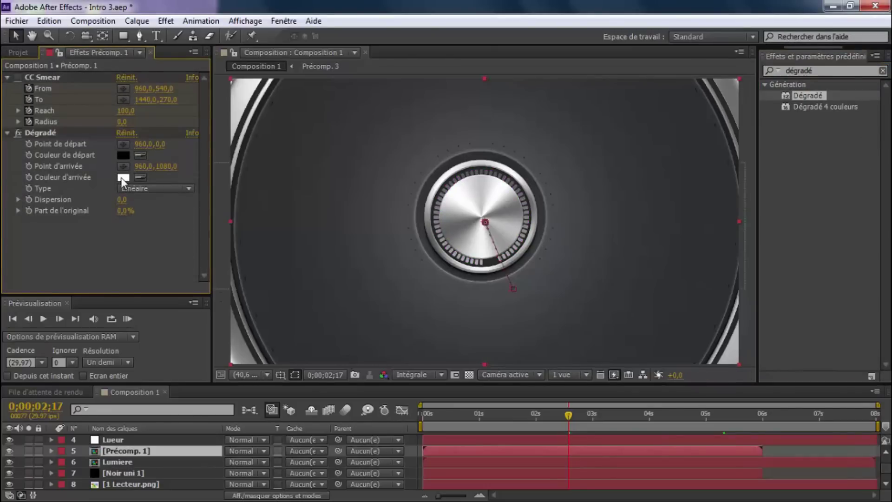
click(195, 372)
drag(195, 372, 195, 361)
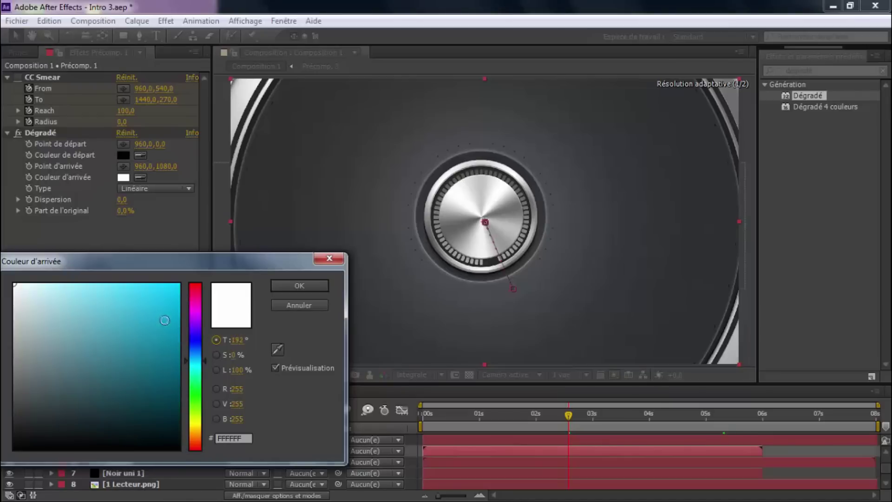
drag(163, 315, 170, 284)
click(315, 285)
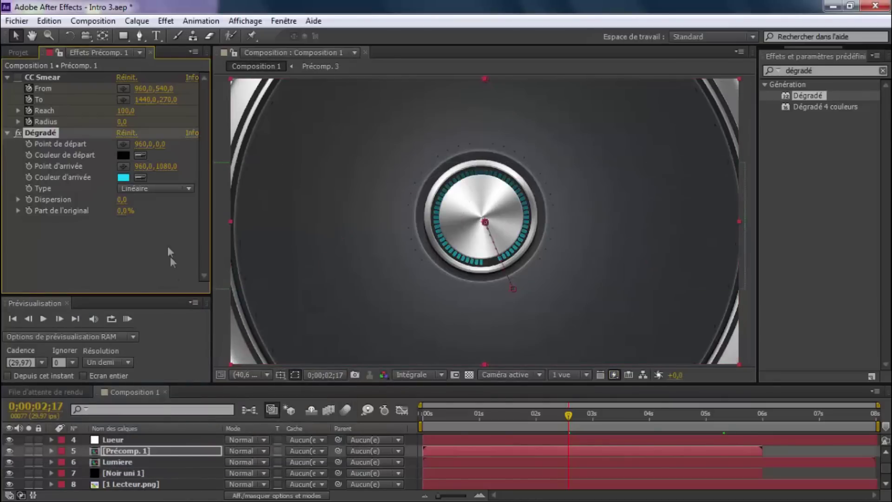
Step: Set the Dégradé start colour (Couleur de départ) to magenta EA00FF
click(124, 154)
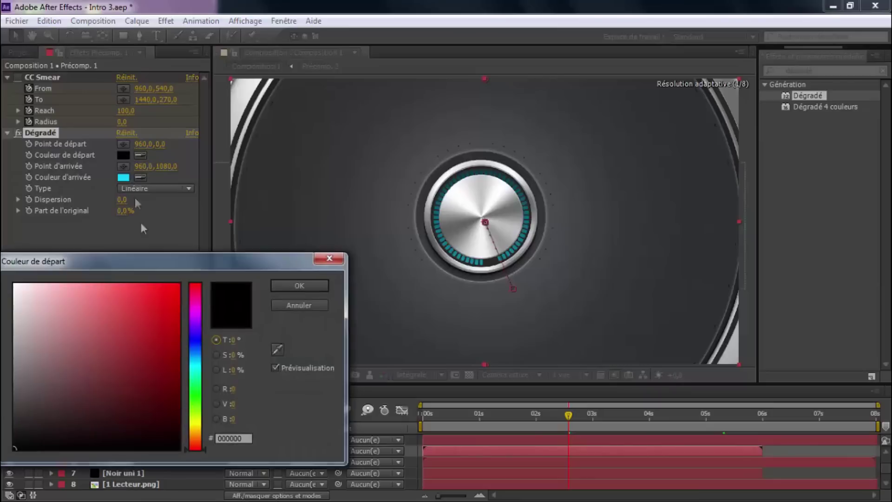
click(195, 286)
drag(195, 325, 194, 314)
click(178, 285)
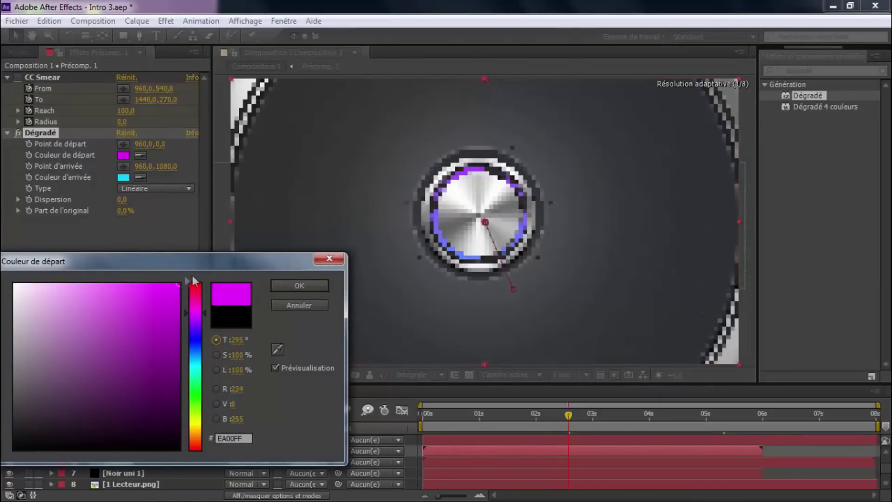
click(294, 284)
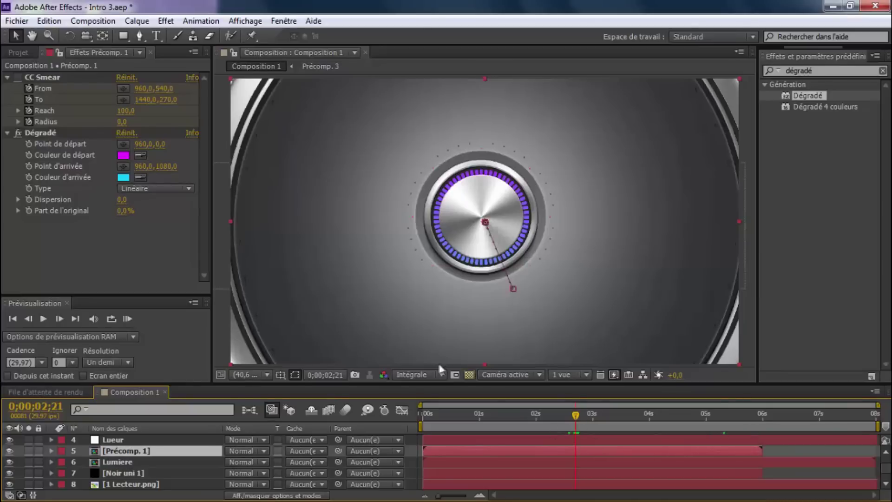
scroll(130, 453, down, 2)
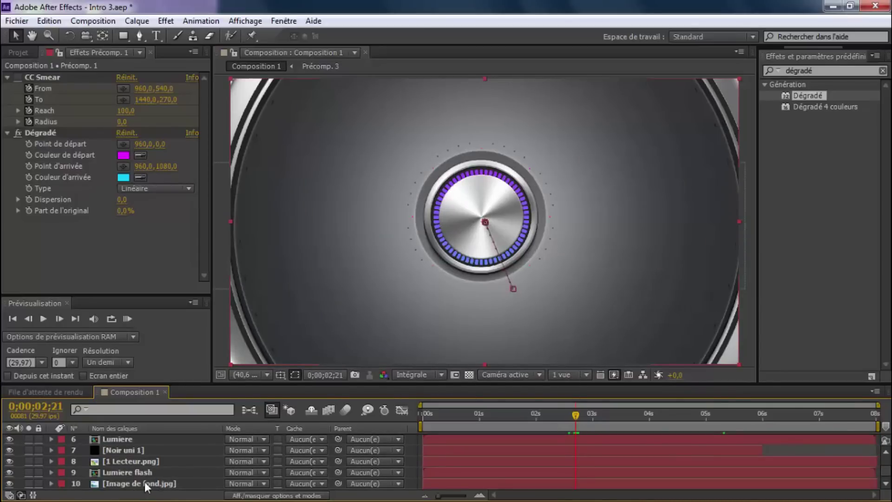
Step: Apply Dégradé to the Image de fond.jpg layer with a cyan end colour
click(144, 483)
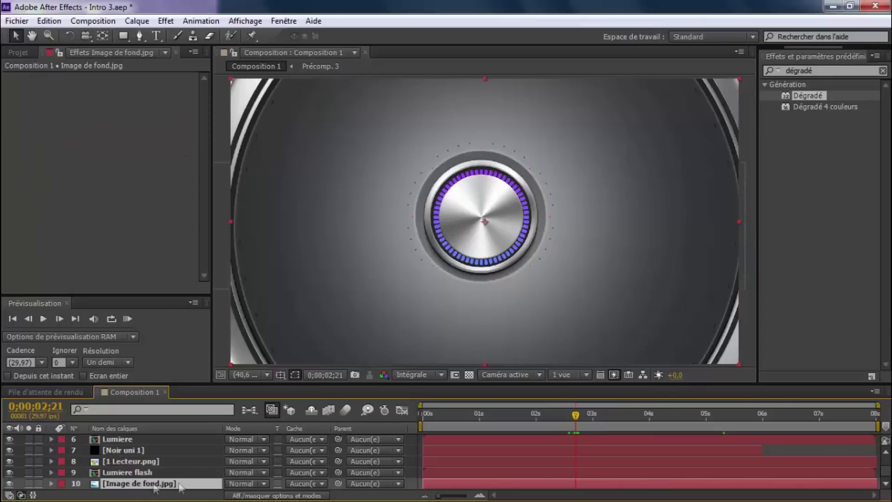
double_click(802, 95)
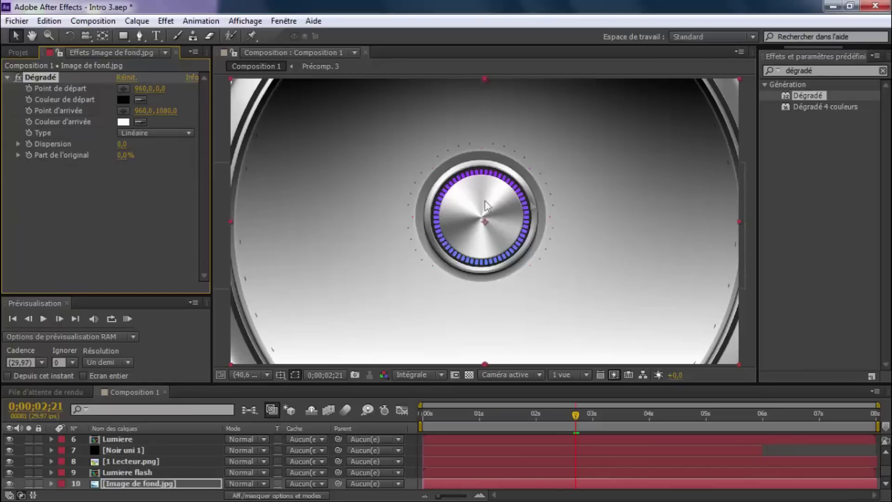
click(124, 122)
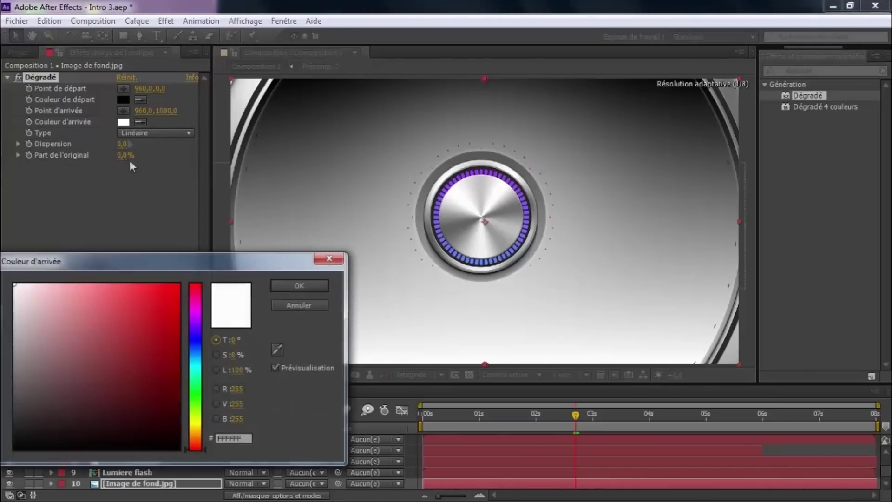
click(195, 361)
click(310, 286)
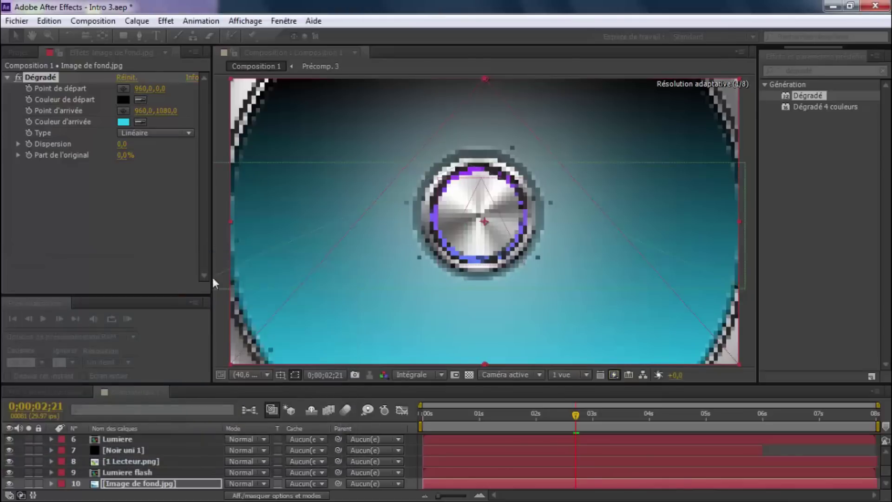
Step: Set the background gradient's start colour to dark grey 2F2F2F
click(124, 97)
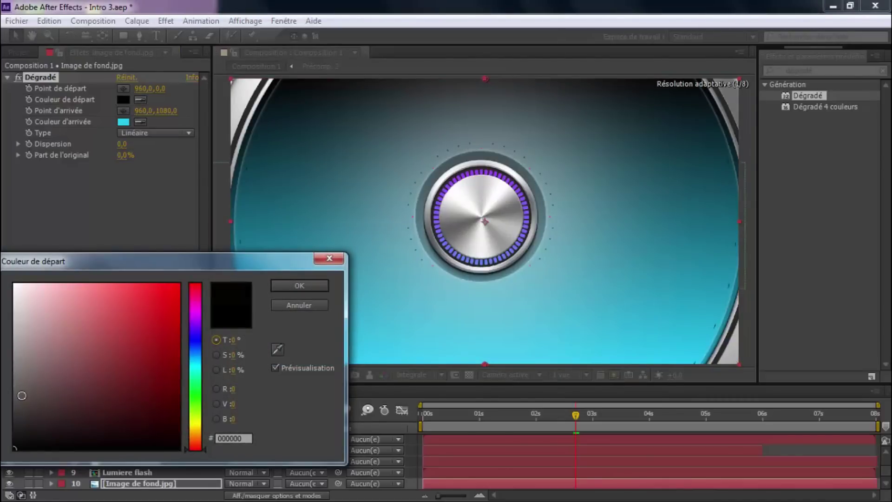
click(19, 411)
drag(19, 411, 14, 402)
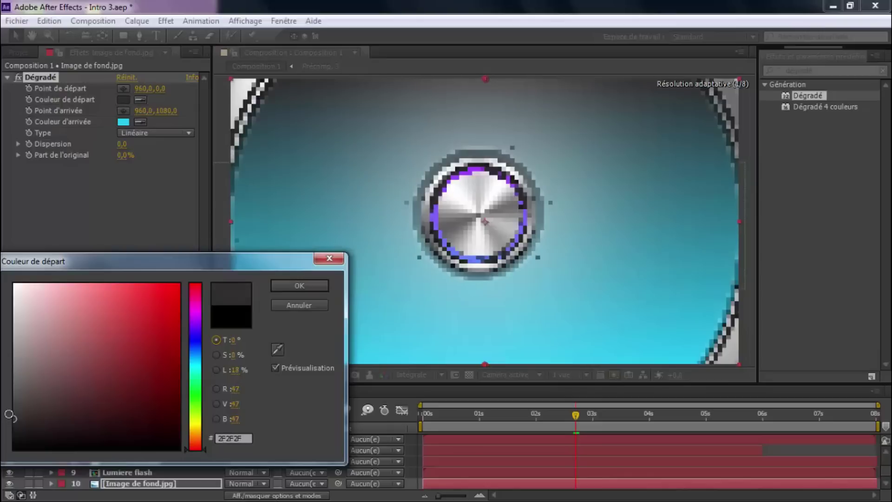
click(291, 284)
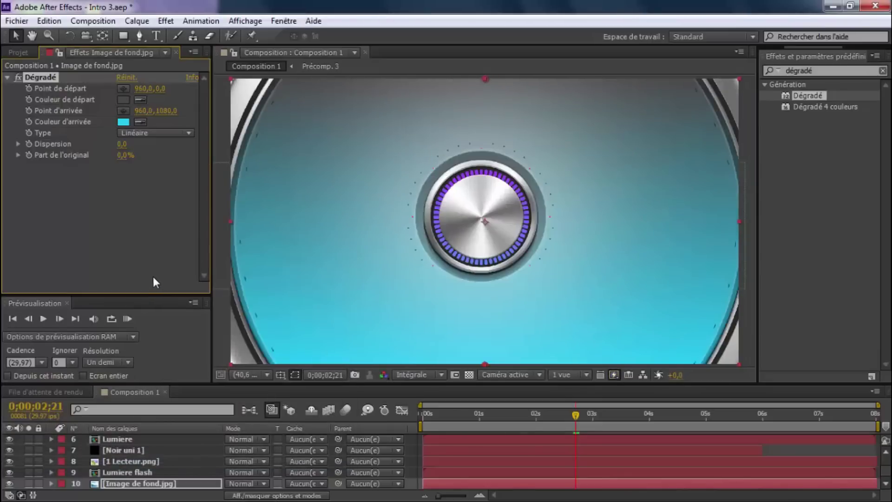
Step: Change the background gradient's end colour to blue 2381F4
click(123, 121)
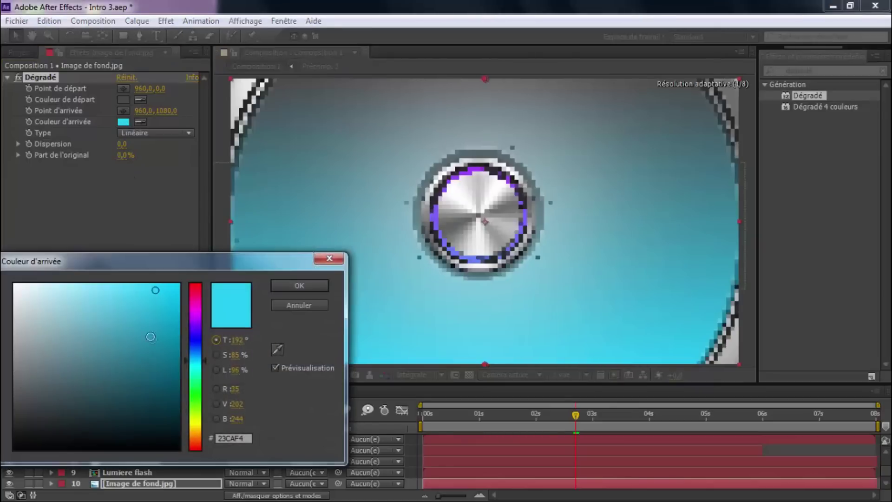
click(194, 344)
drag(194, 341, 191, 353)
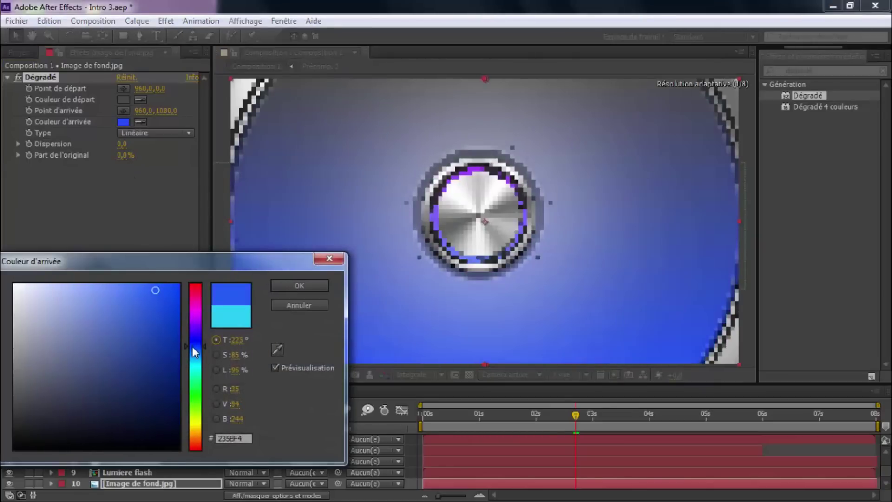
click(301, 285)
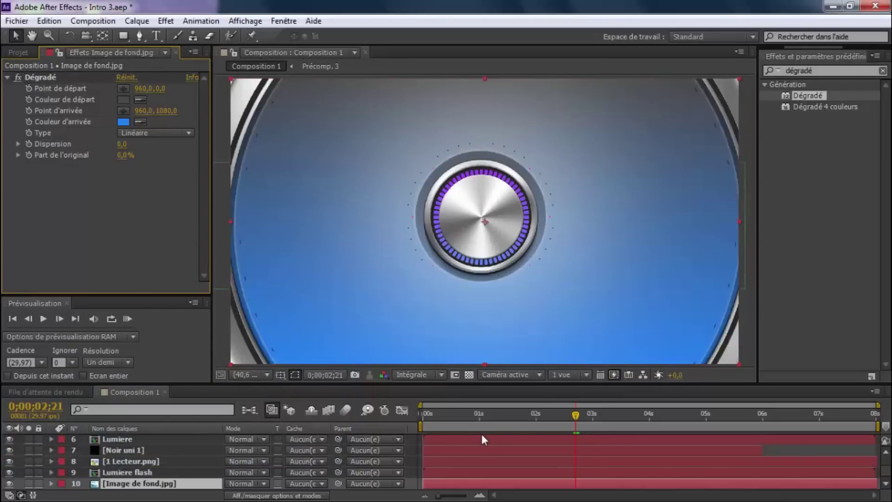
click(127, 319)
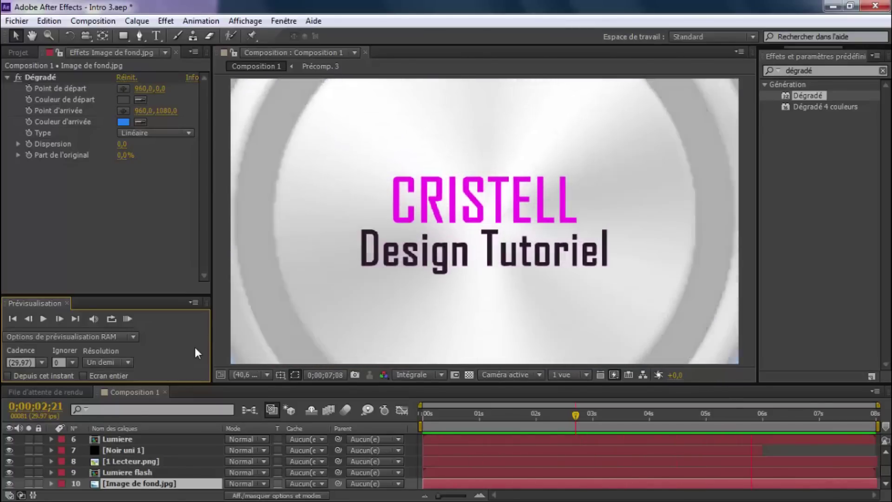
key(space)
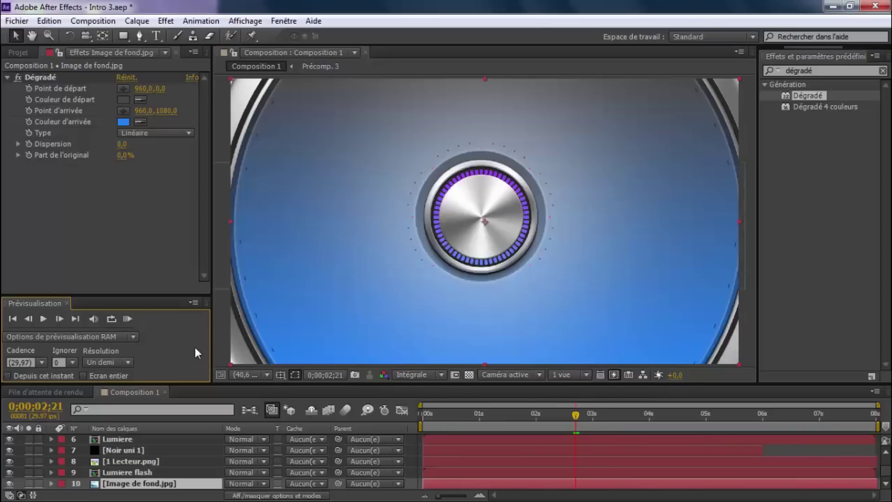